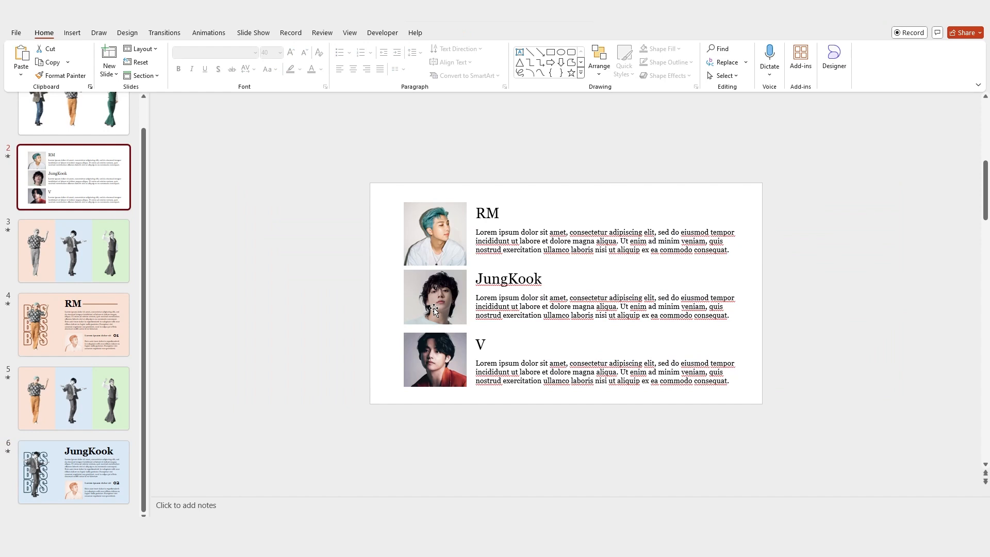
Step: Paste JungKook's headshot into slide 6's 02 photo slot and crop it to 5.54 cm tall
left_click(96, 476)
key("ctrl+v")
left_click_drag(430, 291, 561, 344)
left_click(456, 33)
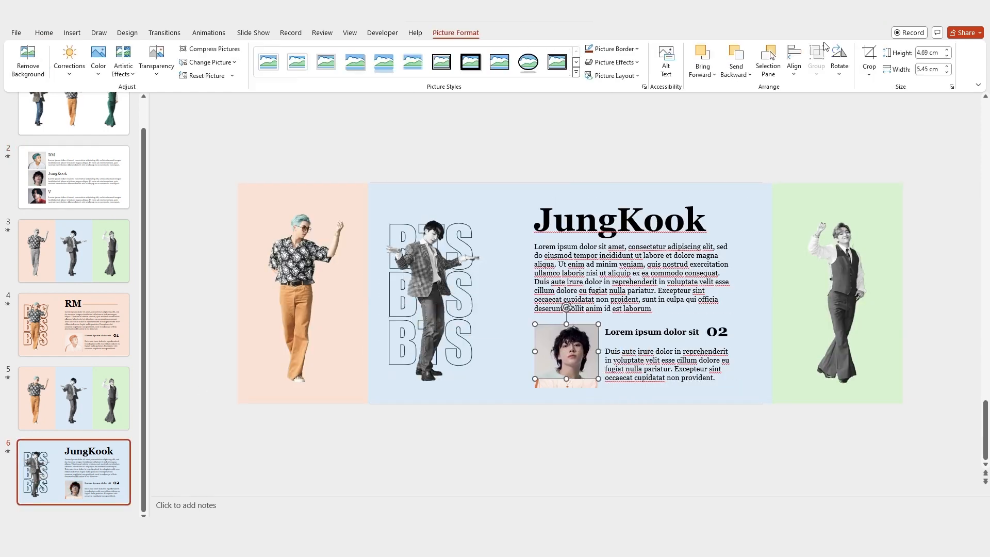
left_click(869, 56)
left_click_drag(565, 380, 566, 388)
left_click(868, 57)
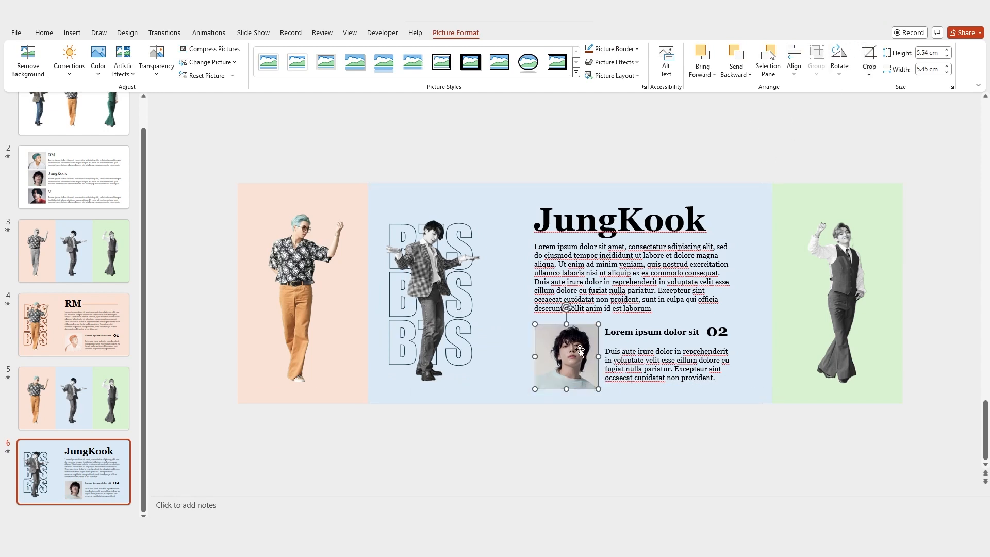
Step: Recolour the headshot blue, delete the old orange picture beneath it, and preview the morph
left_click(99, 62)
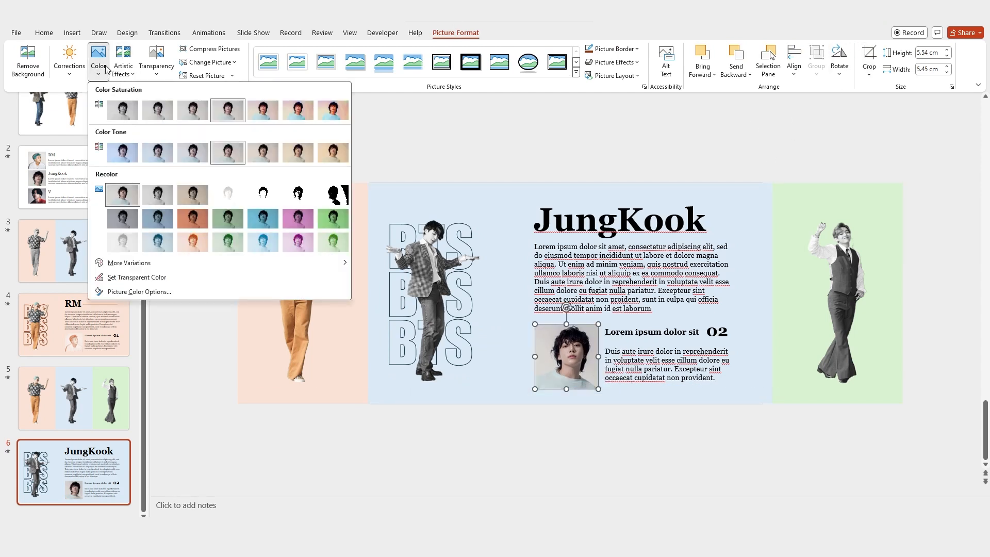
left_click(157, 244)
key("ctrl+x")
left_click(576, 358)
key("Delete")
key("ctrl+v")
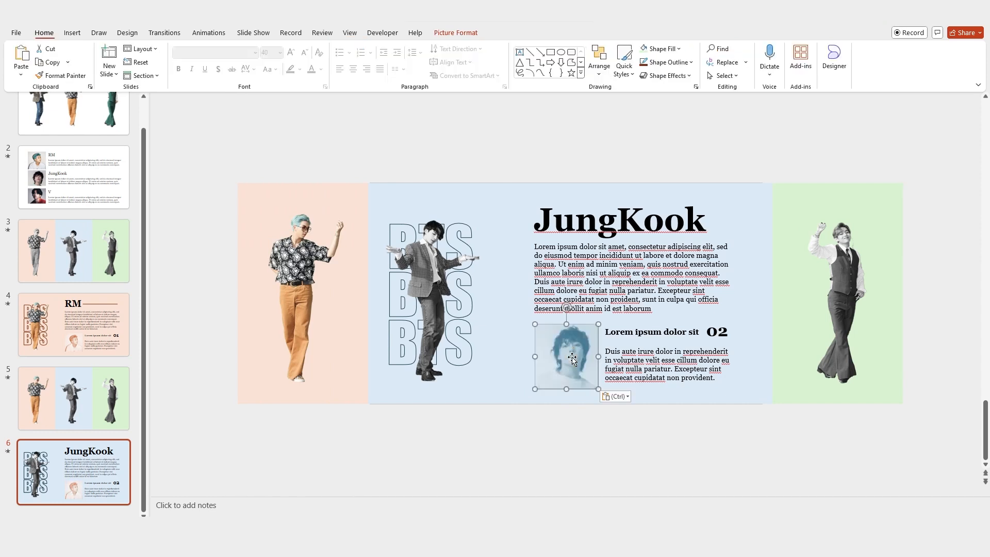
left_click(8, 452)
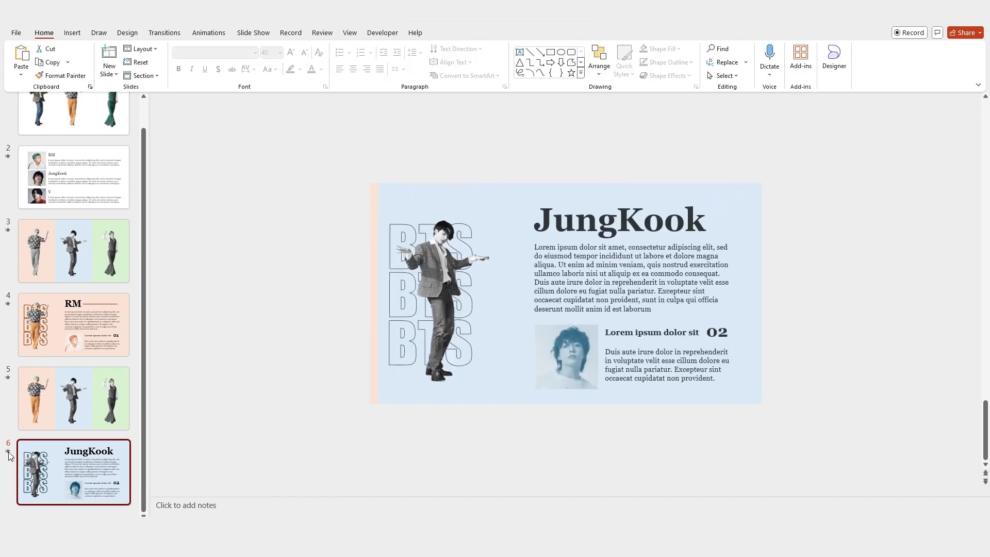
Step: Duplicate the three-panel slide and move the copy below the JungKook slide as slide 7
left_click(8, 452)
right_click(64, 416)
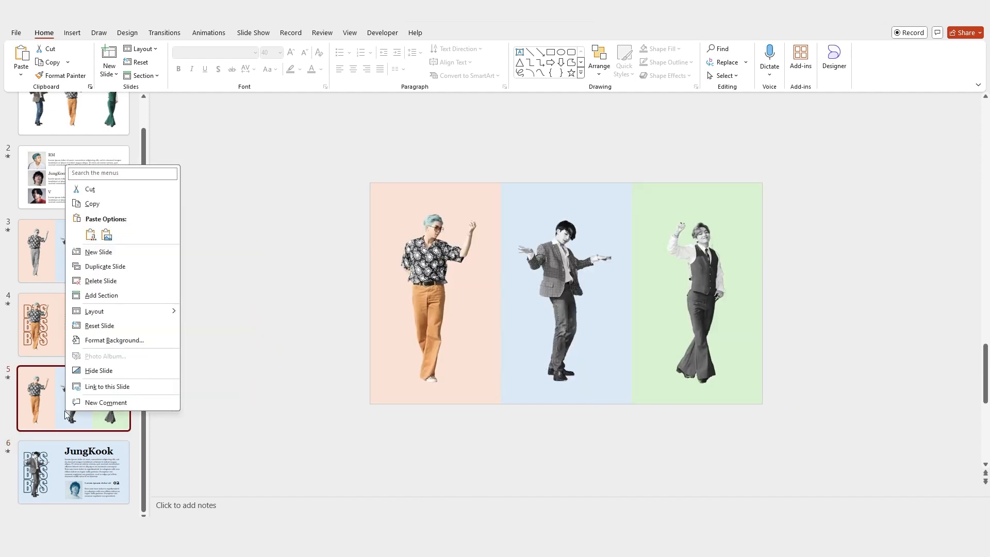
left_click(98, 265)
scroll(98, 327, "down", 2)
left_click_drag(95, 399, 82, 497)
left_click(8, 451)
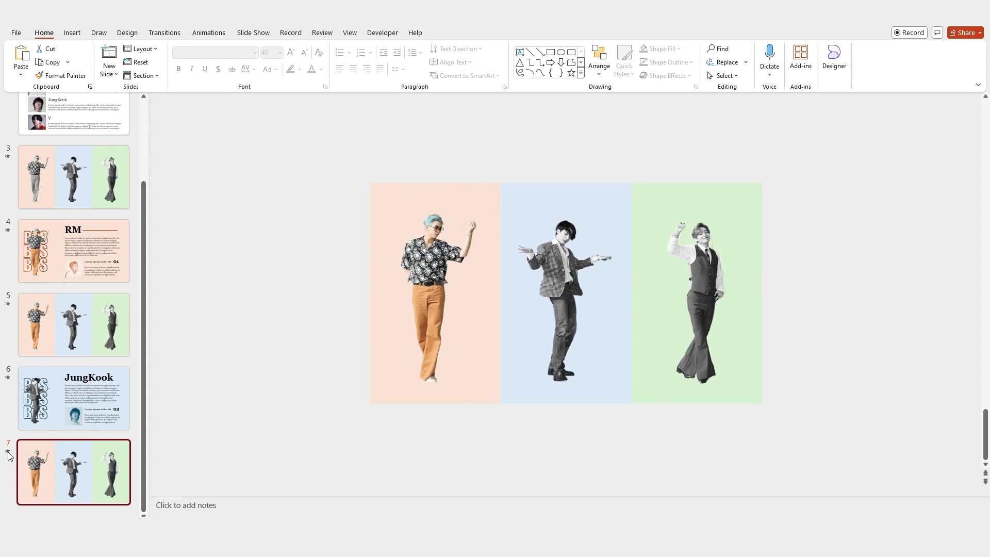
Step: Duplicate slide 7 as slide 8 and push the pink and blue panels off the left edge
right_click(61, 464)
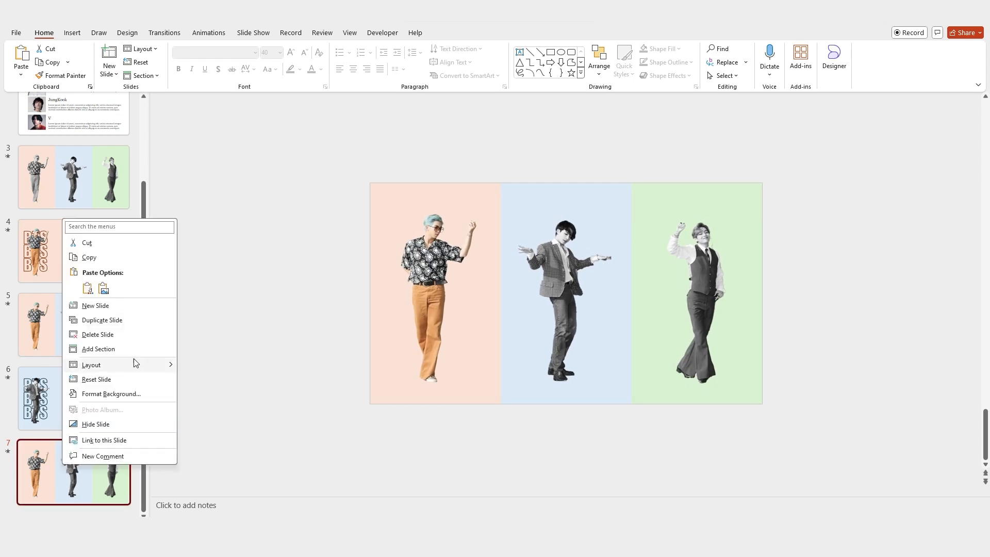
left_click(136, 324)
left_click_drag(347, 146, 645, 462)
key("Left")
key("Left")
key("Left")
key("Left")
key("Left")
key("Left")
key("Left")
key("Left")
key("Left")
key("Left")
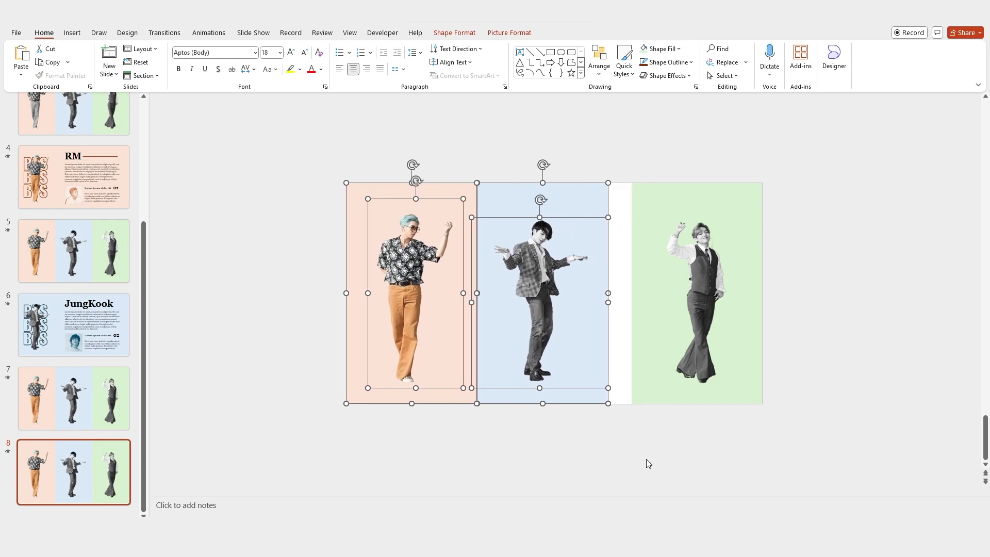
key("Left")
key("Left")
key("Left")
key("Left")
key("Left")
key("Left")
key("Left")
key("Left")
key("Left")
key("Left")
key("Left")
key("Left")
key("Left")
key("Left")
key("Left")
key("Left")
key("Left")
key("Left")
key("Left")
key("Left")
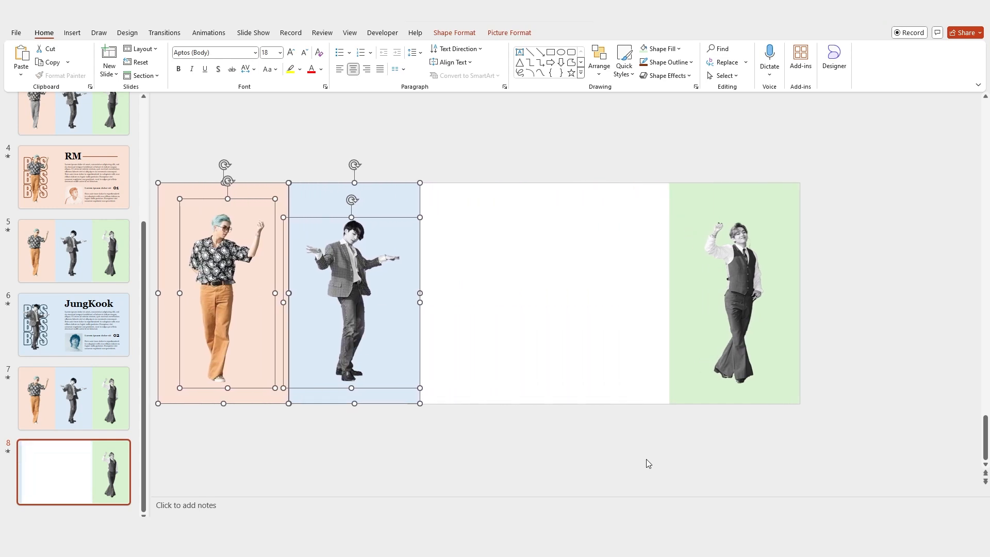
key("Left")
key("Left")
key("Left")
key("Left")
key("Left")
key("Left")
key("Left")
key("Left")
key("Left")
key("Left")
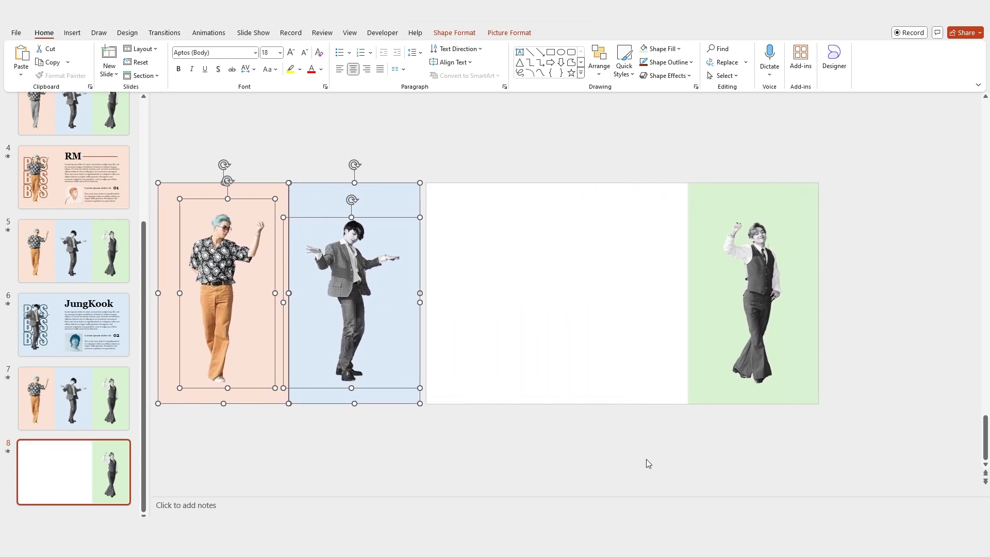
Step: Widen the green panel across the whole slide and shift its standing figure to the left
left_click(701, 237)
left_click_drag(682, 293, 422, 297)
left_click(665, 159)
left_click(767, 267)
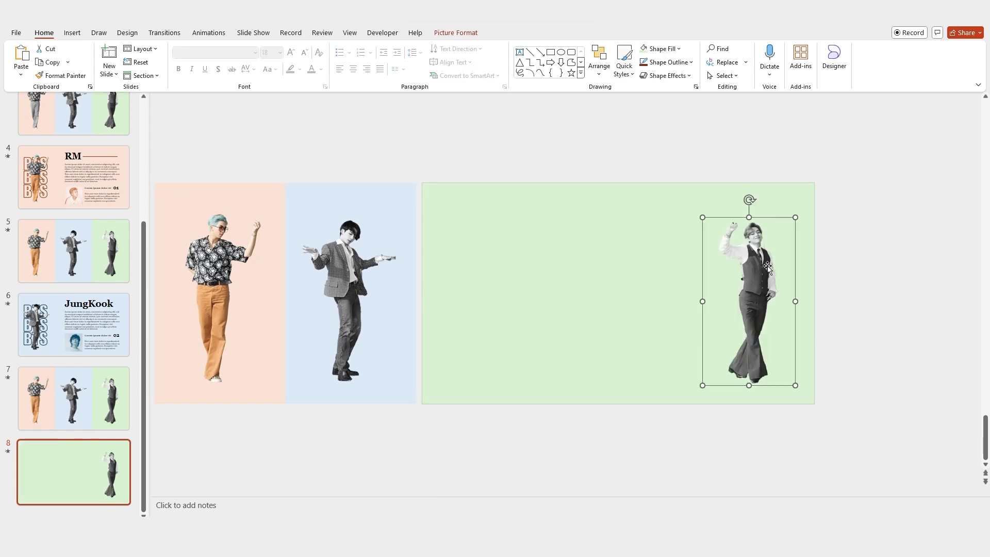
left_click_drag(767, 267, 498, 263)
left_click(107, 323)
left_click_drag(547, 157, 370, 458)
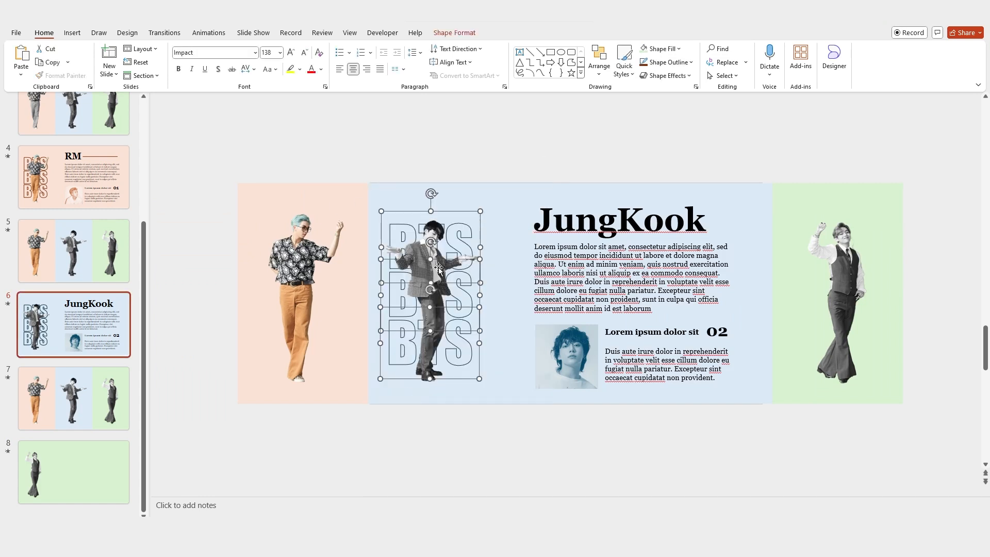
Step: Paste the BTS outline lettering onto slide 8 and give it a dark green text outline
left_click(114, 457)
key("ctrl+v")
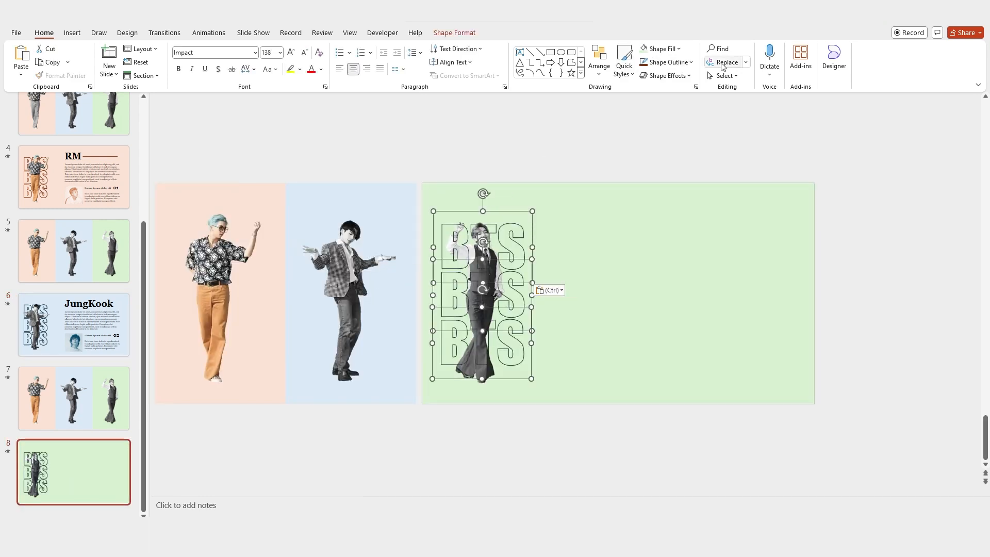
left_click(470, 35)
left_click(561, 62)
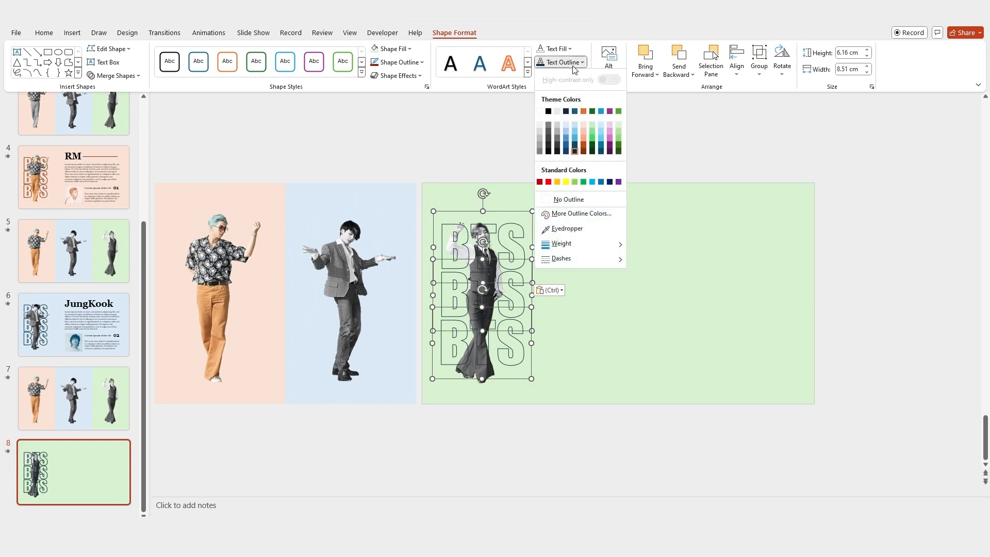
left_click(619, 151)
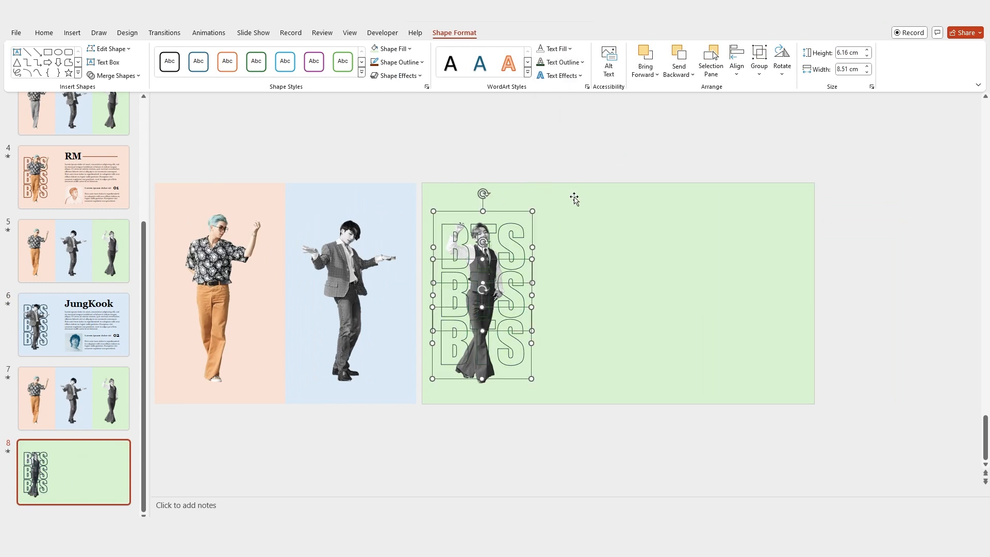
left_click(530, 199, "shift")
right_click(529, 200)
left_click(582, 307)
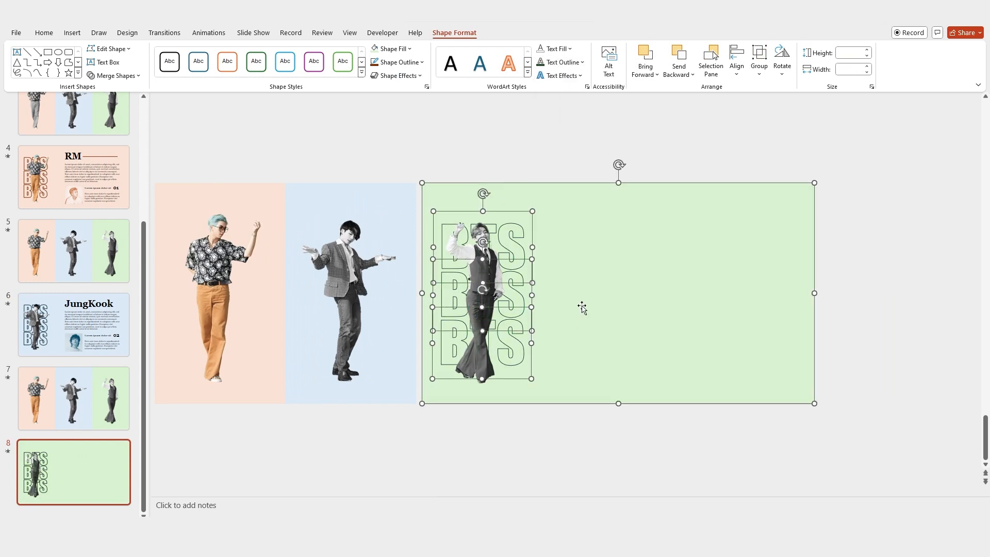
left_click(571, 167)
Step: Copy the JungKook title, bio text and headshot from slide 6 onto slide 8
left_click(127, 297)
left_click_drag(517, 154, 795, 454)
key("ctrl+c")
left_click(98, 475)
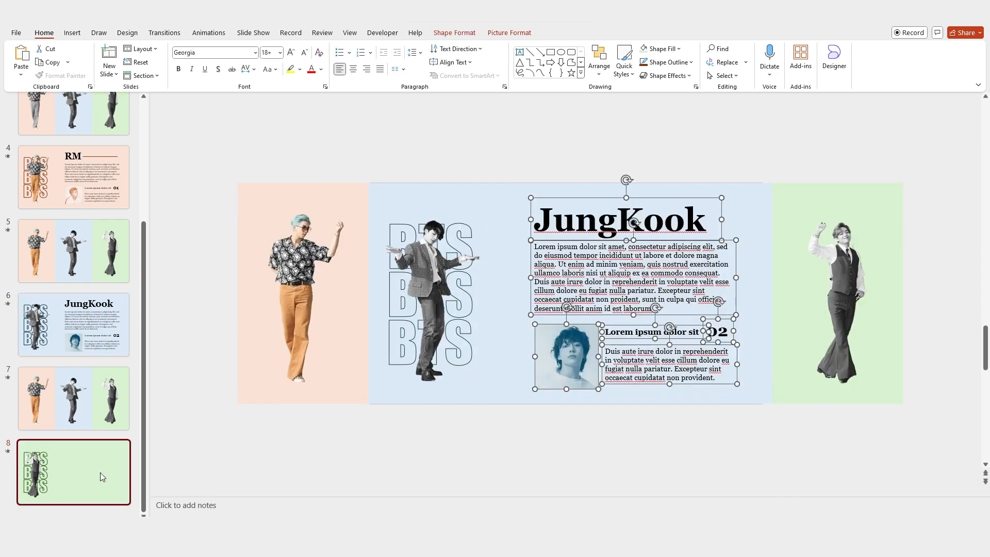
key("ctrl+v")
left_click(616, 155)
scroll(57, 209, "up", 5)
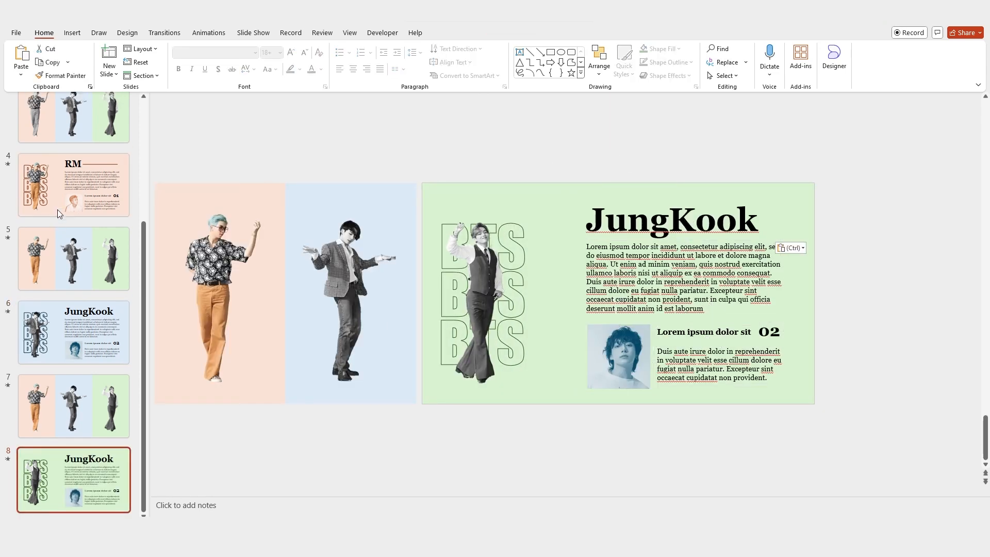
left_click(57, 209)
left_click(485, 346)
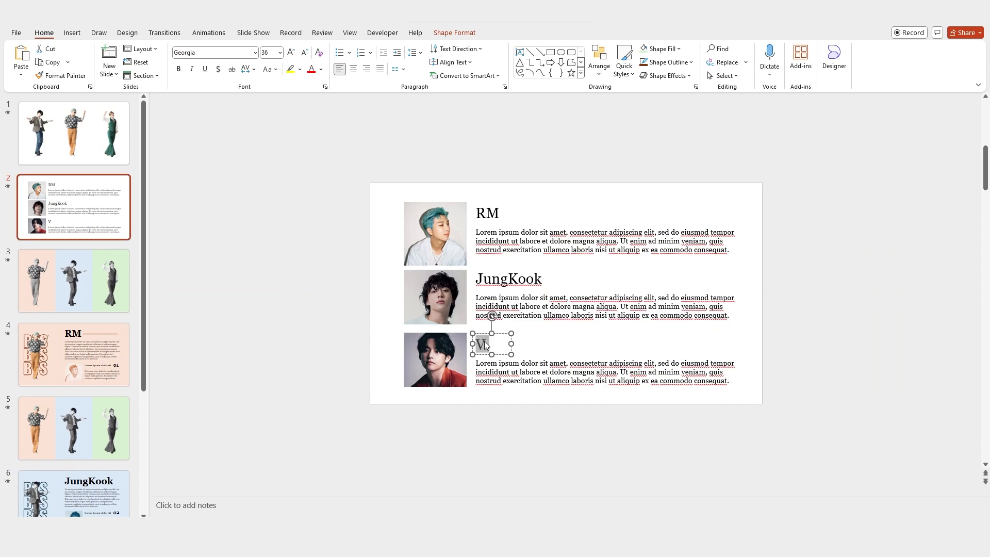
Step: Change slide 8's title from JungKook to V
scroll(101, 425, "down", 5)
left_click(101, 478)
left_click(644, 224)
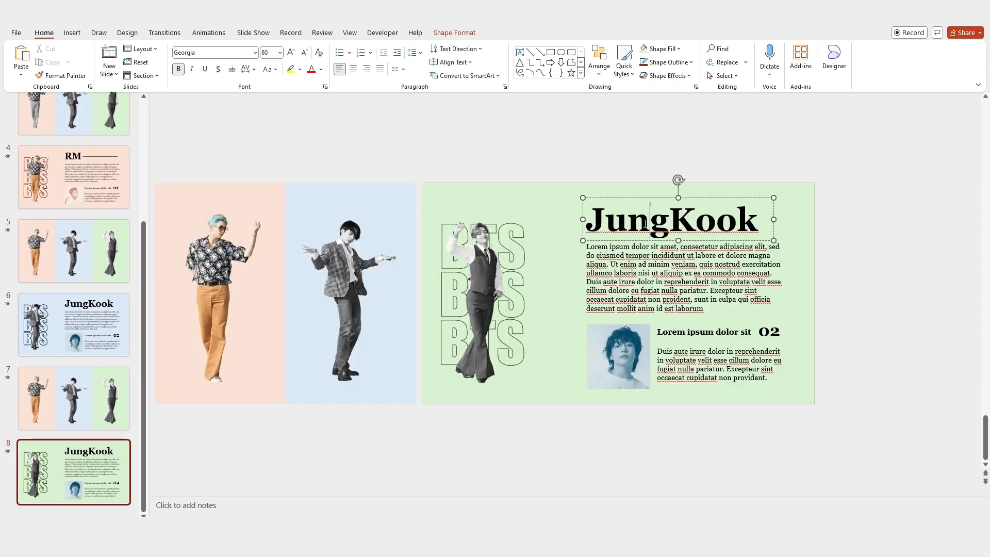
double_click(645, 224)
right_click(645, 224)
key("Escape")
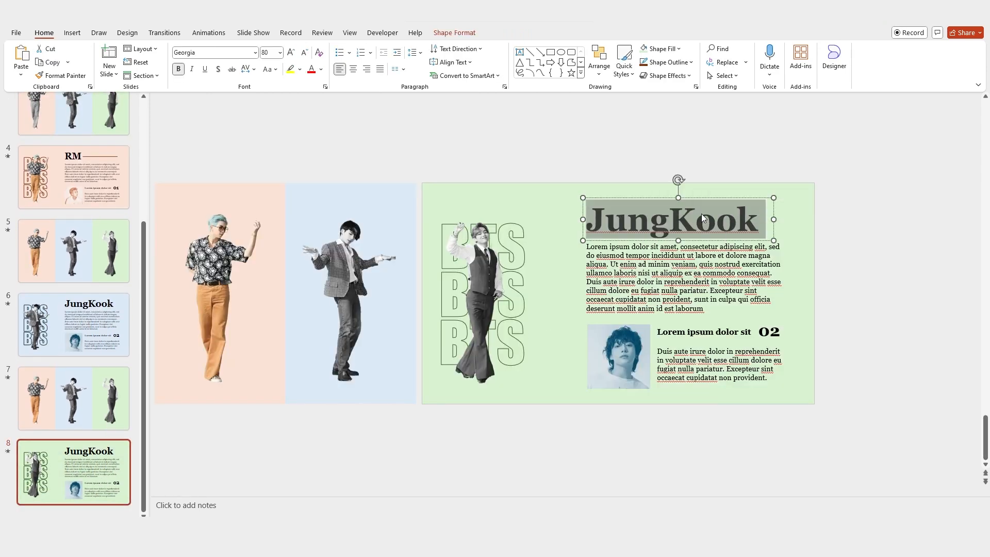
type("V")
Step: Copy the rule line from the RM slide beside the V title and colour it dark
left_click(728, 144)
scroll(281, 166, "up", 4)
left_click(639, 220)
key("ctrl+c")
scroll(617, 124, "down", 4)
key("ctrl+v")
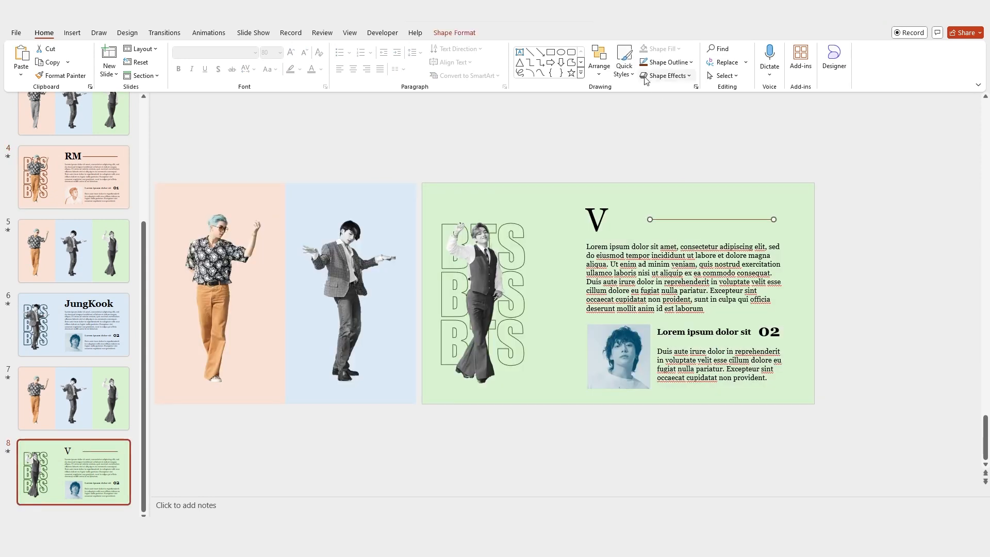
left_click(619, 229)
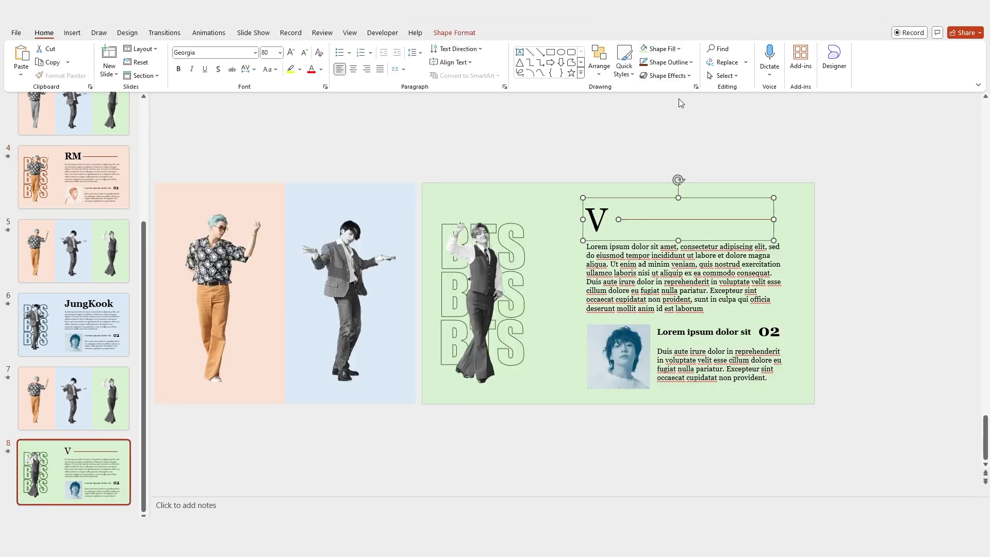
left_click(666, 219)
left_click(687, 63)
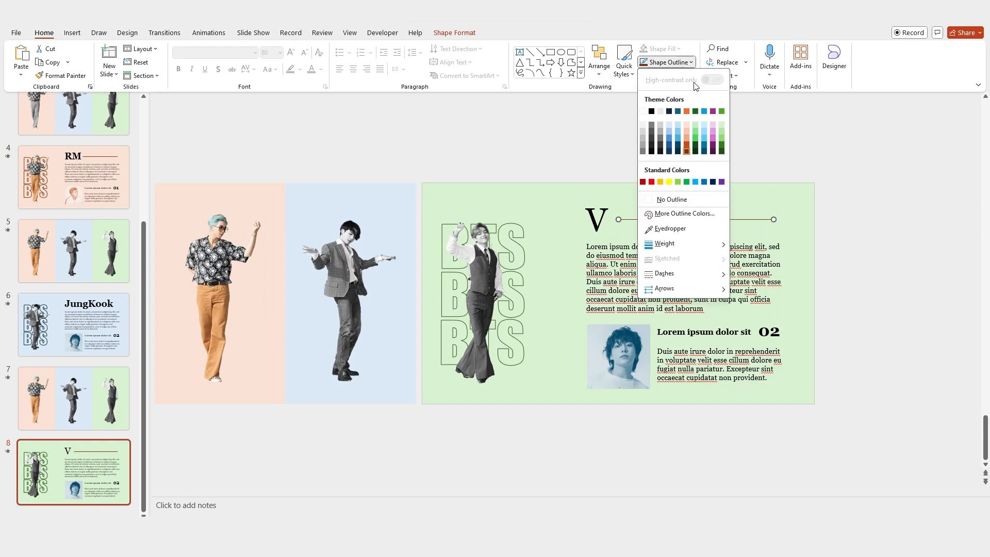
left_click(720, 150)
left_click(723, 156)
Step: Select slide 8's 02 section number to change it to 03
left_click(775, 328)
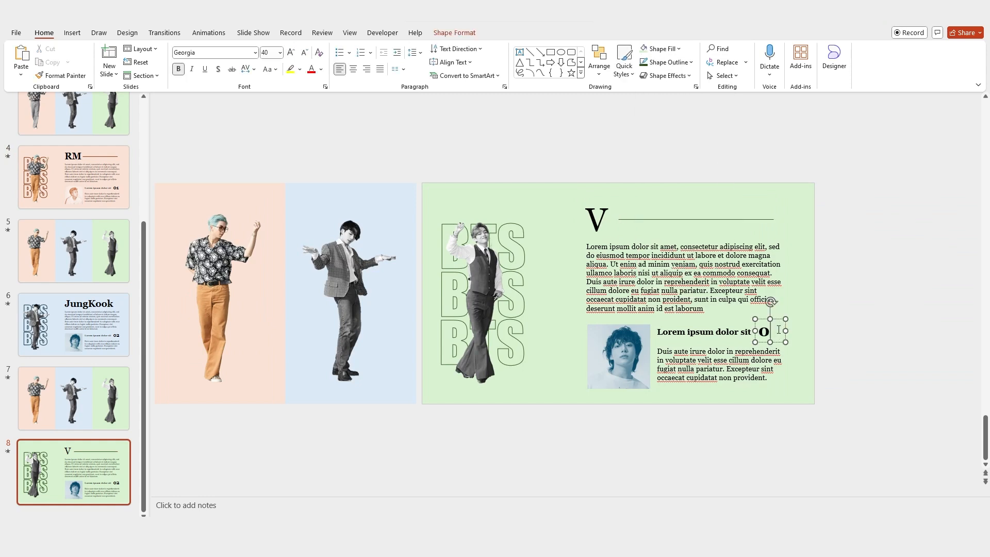
scroll(106, 182, "up", 5)
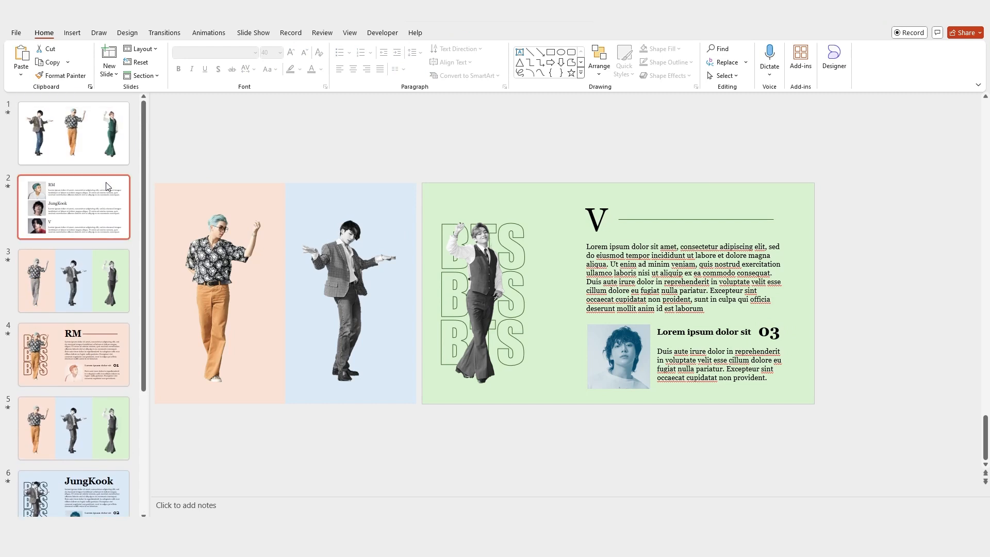
left_click(103, 201)
Step: Copy V's photo from the overview slide into slide 8's 03 photo slot
left_click(423, 366)
key("ctrl+c")
scroll(62, 350, "down", 3)
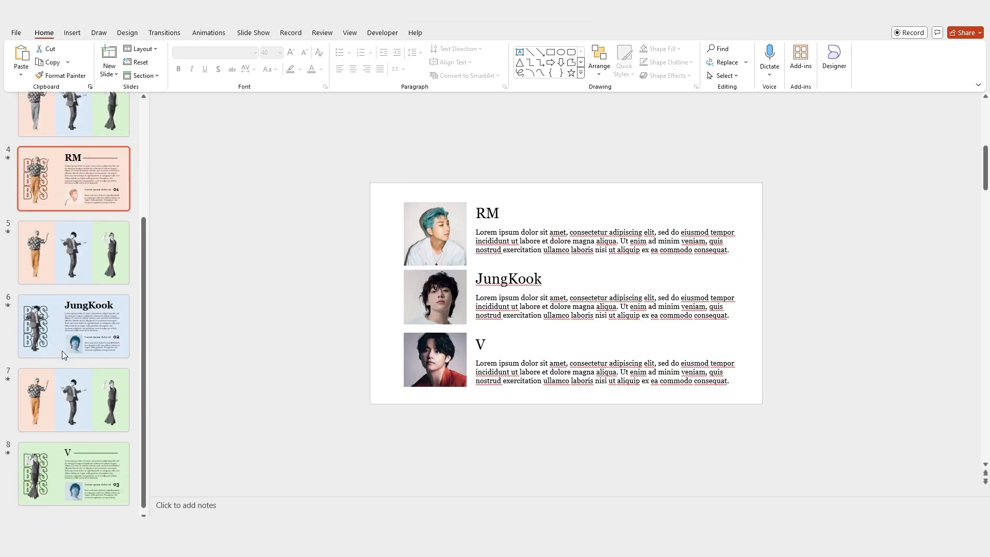
left_click(82, 470)
key("ctrl+v")
left_click_drag(489, 361, 672, 390)
Step: Crop V's photo, enlarging and repositioning it within the frame
left_click(455, 33)
left_click(869, 57)
left_click_drag(636, 361, 623, 361)
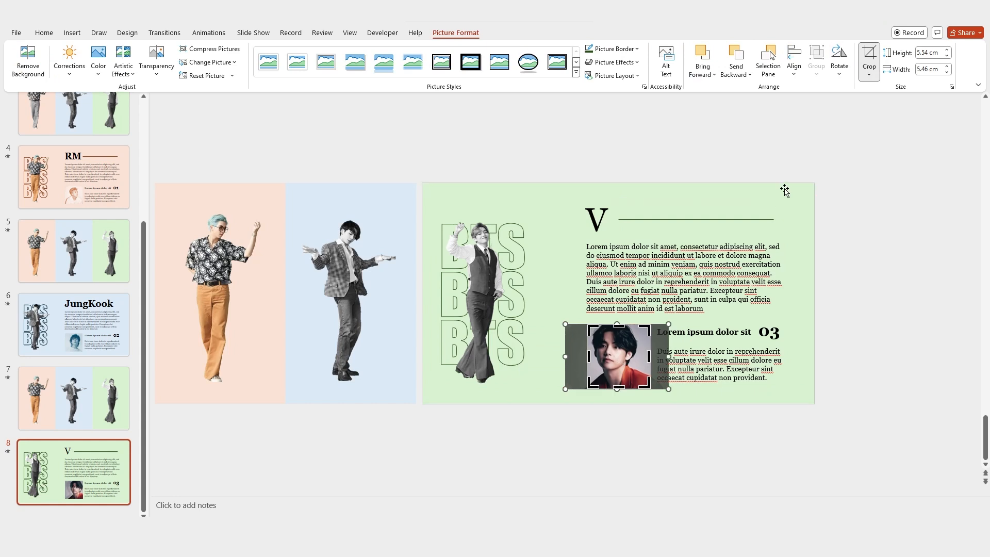
left_click(781, 186)
left_click(611, 347)
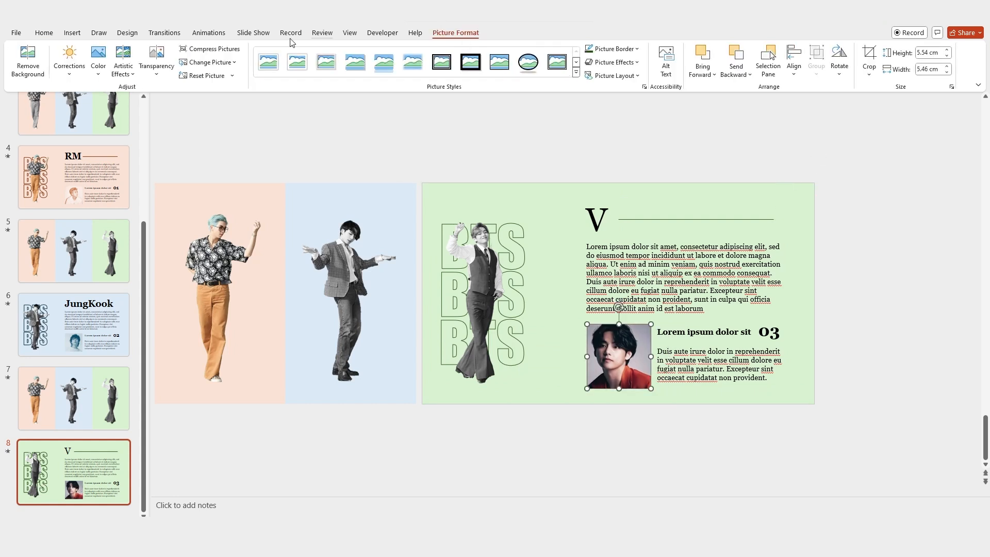
Step: Recolour V's photo green and delete the leftover blue photo underneath it
left_click(107, 65)
left_click(335, 250)
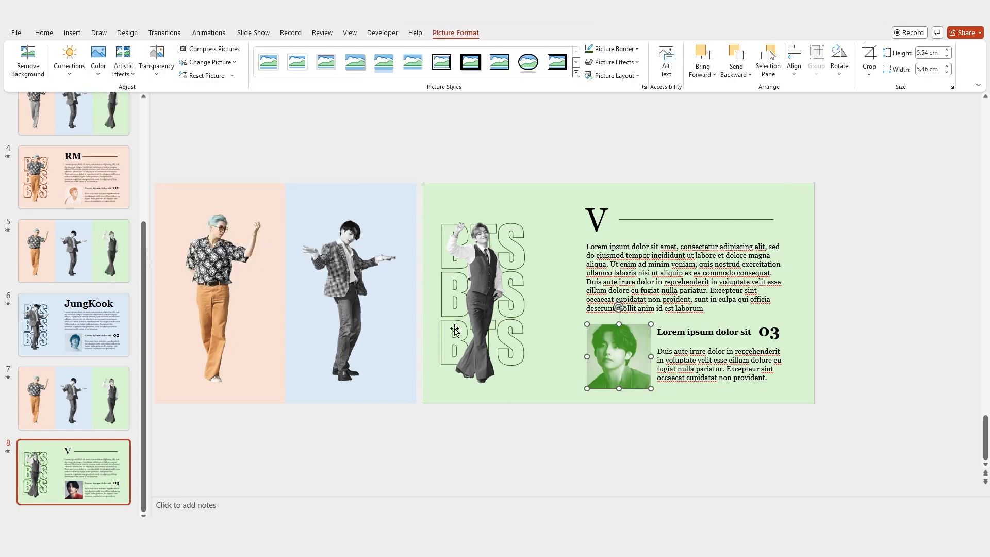
key("ctrl+x")
left_click(639, 365)
key("Delete")
key("ctrl+v")
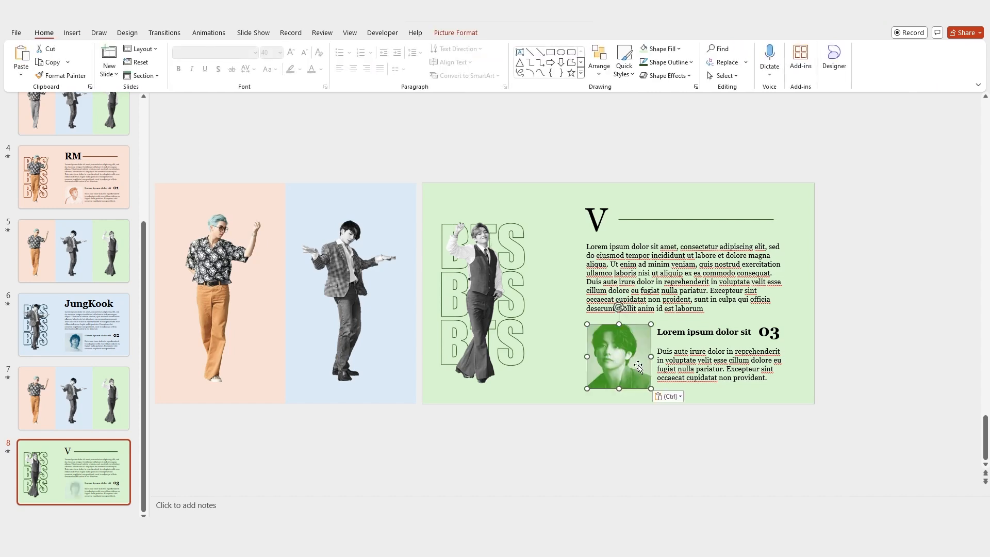
left_click(859, 316)
Step: Stretch the green panel left to meet the blue panel and preview the transition
left_click(434, 246)
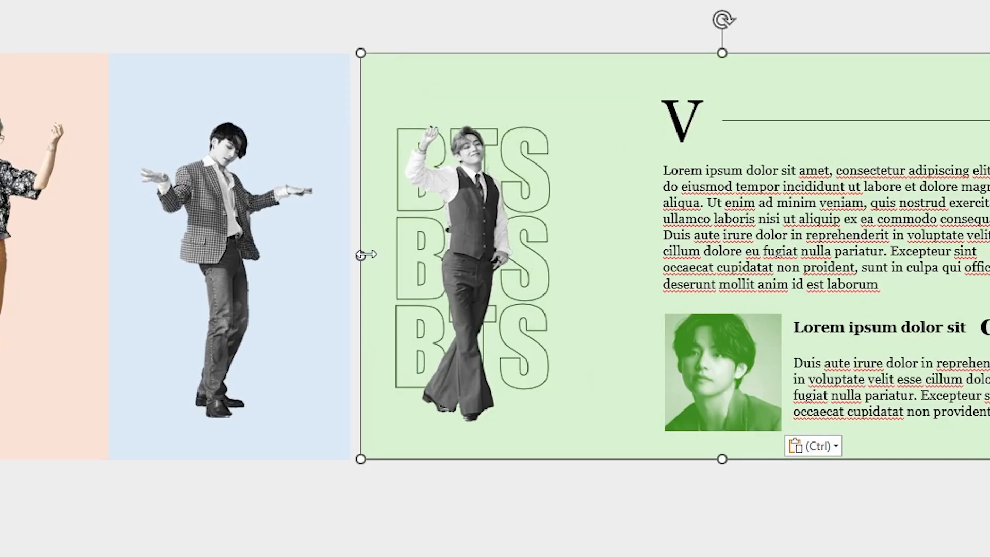
left_click_drag(366, 254, 350, 249)
left_click(203, 453)
left_click(9, 454)
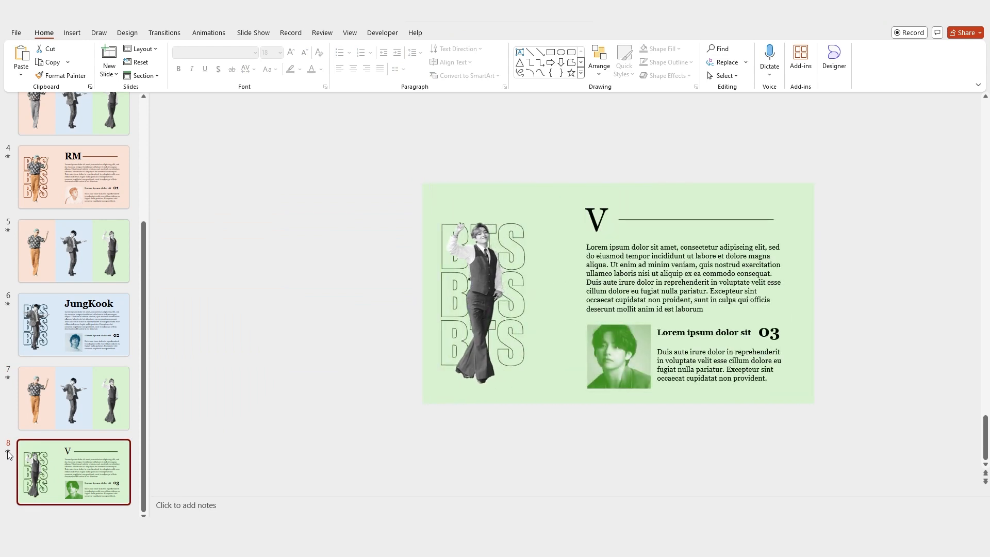
Step: Duplicate the three-panel slide 7, creating slide 9 at the end of the deck
right_click(61, 403)
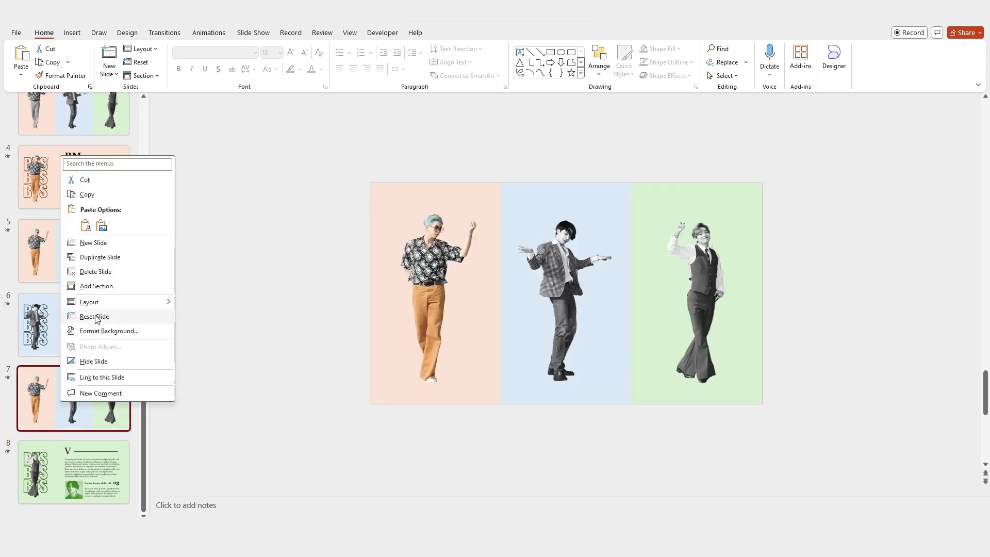
left_click(105, 256)
left_click(8, 453)
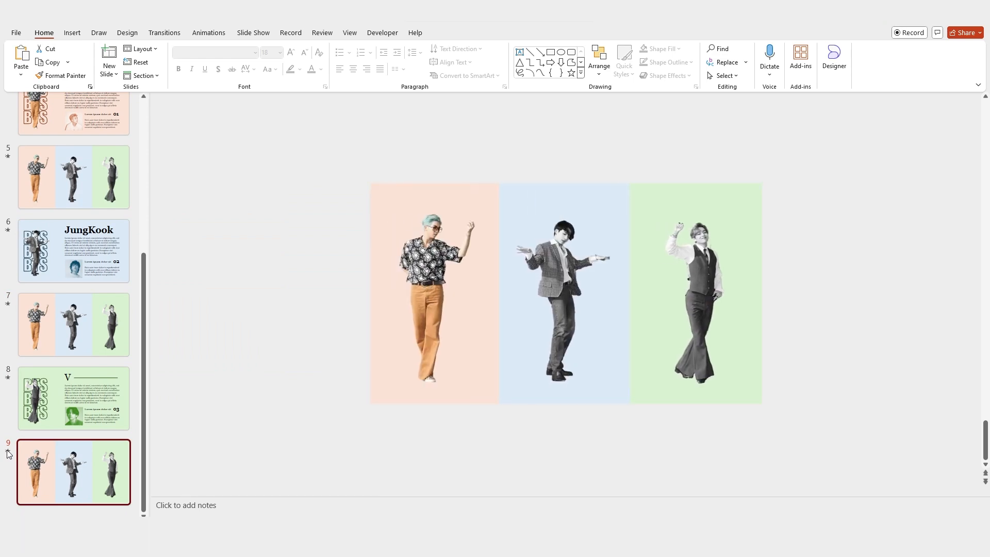
Step: Select slides 3 through 9 together in the thumbnail pane
left_click(67, 417, "shift")
scroll(65, 335, "up", 4)
left_click(60, 238, "shift")
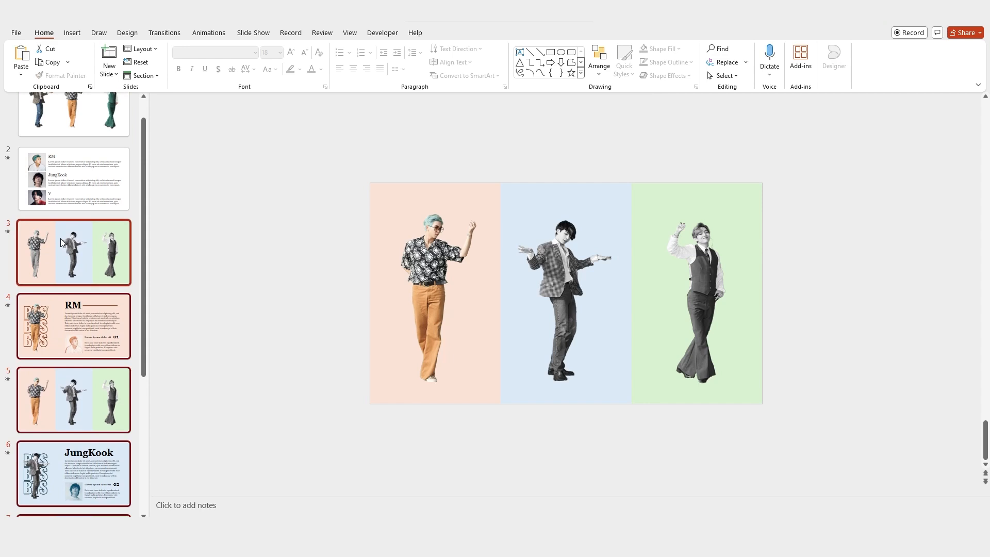
Step: Apply the Morph transition to the selected slides 3–9
left_click(164, 33)
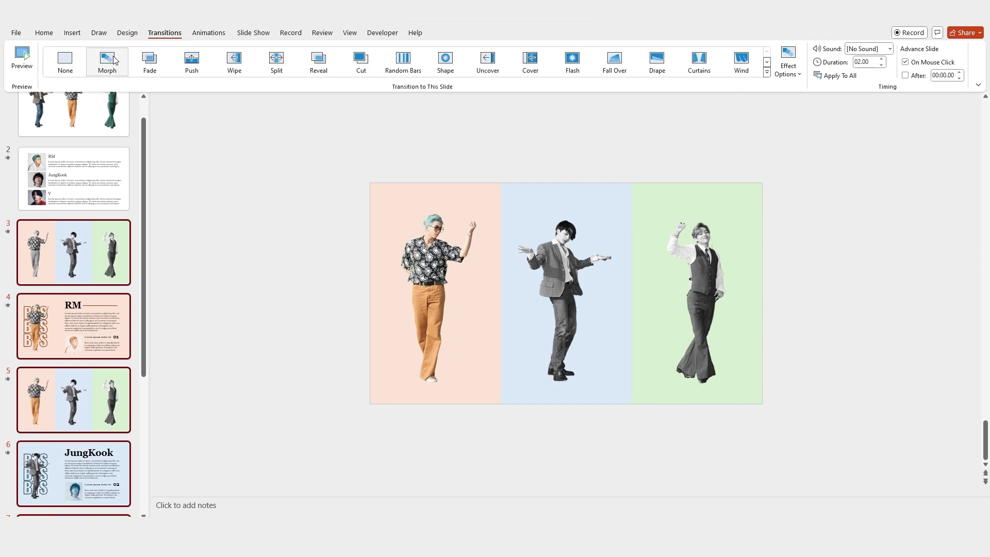
left_click(107, 60)
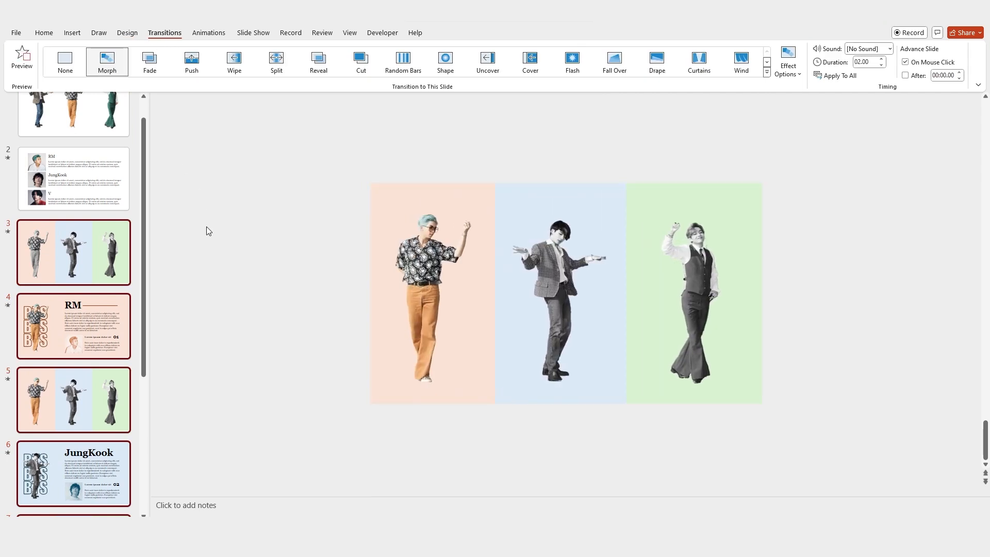
scroll(137, 218, "up", 4)
Step: On the RM slide, select the three BTS text boxes, RM title, line and paragraph
left_click(124, 214)
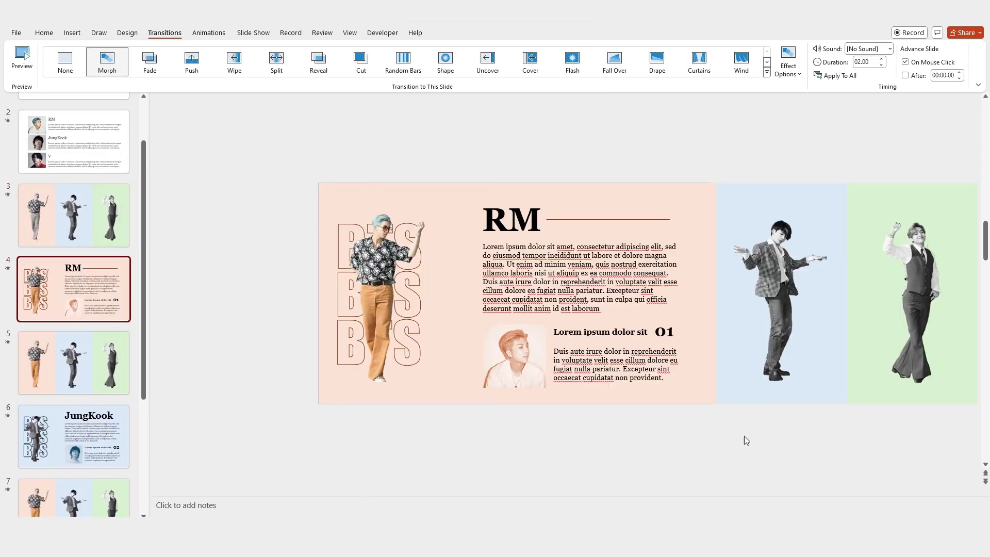
scroll(569, 358, "down", 2)
left_click(479, 264)
left_click(480, 294, "shift")
left_click(480, 322, "shift")
left_click(564, 255, "shift")
left_click(616, 254, "shift")
left_click(608, 287, "shift")
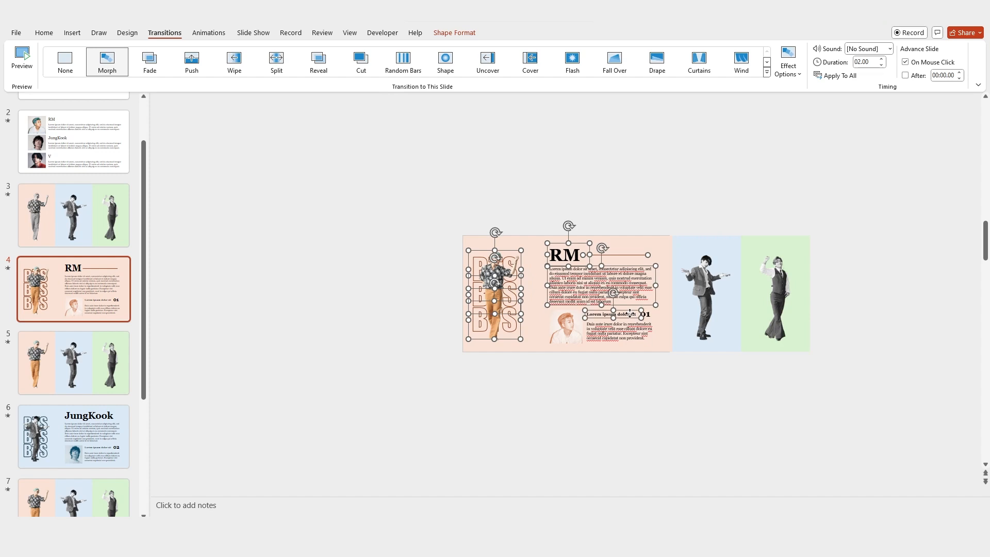
Step: Paste the RM elements onto slide 3, parking the lettering above and the photo below
key("ctrl+c")
key("Page_Up")
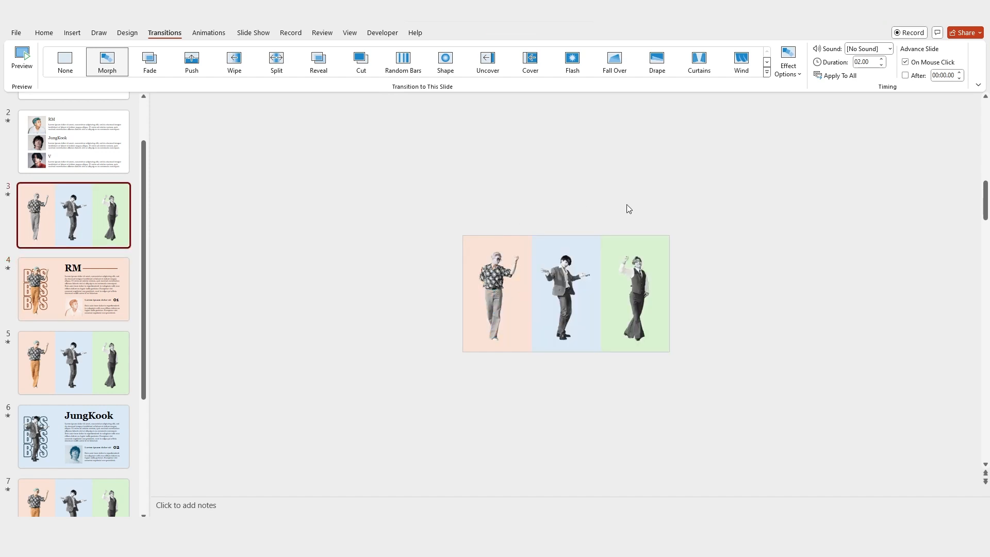
key("ctrl+v")
key("Up")
key("Up")
key("Up")
key("Up")
key("Up")
key("Up")
key("Up")
key("Up")
key("Up")
key("Up")
key("Up")
key("Up")
key("Up")
key("Up")
key("Up")
key("Up")
key("Up")
key("Up")
key("Up")
key("Up")
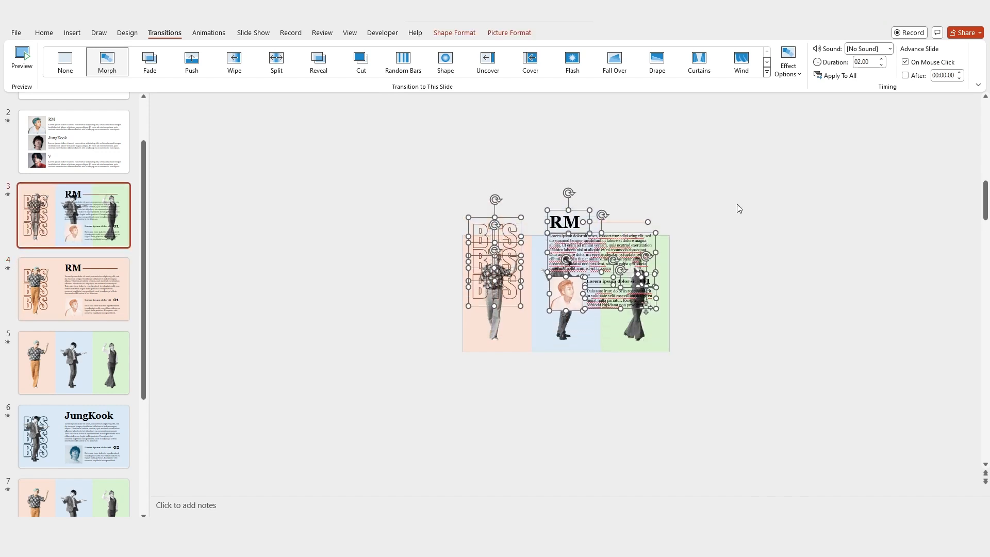
key("Up")
key("Up")
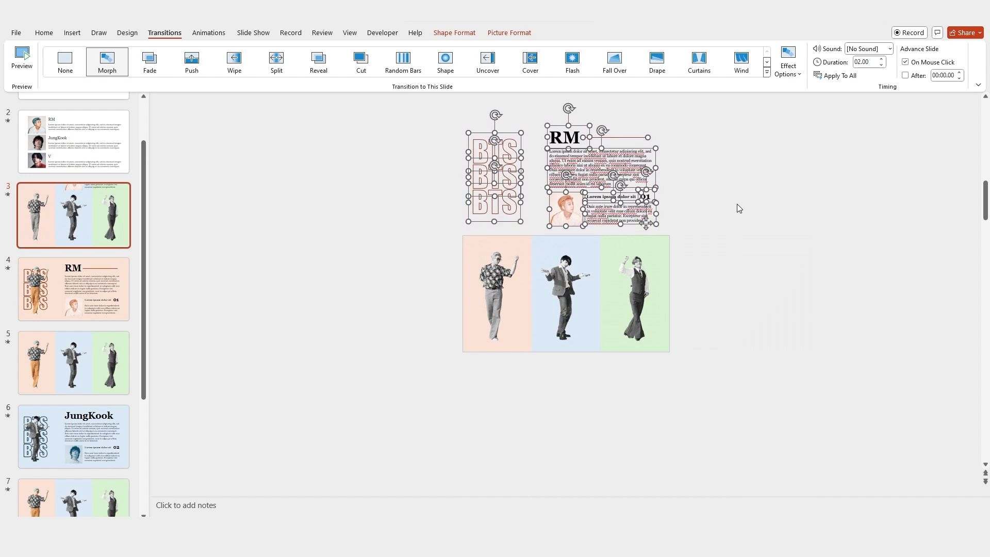
left_click(738, 204)
left_click_drag(574, 207, 573, 369)
Step: Move the Lorem ipsum 01 text boxes and the rule line off slide 3's right side
left_click_drag(712, 178, 524, 240)
left_click_drag(603, 190, 692, 308)
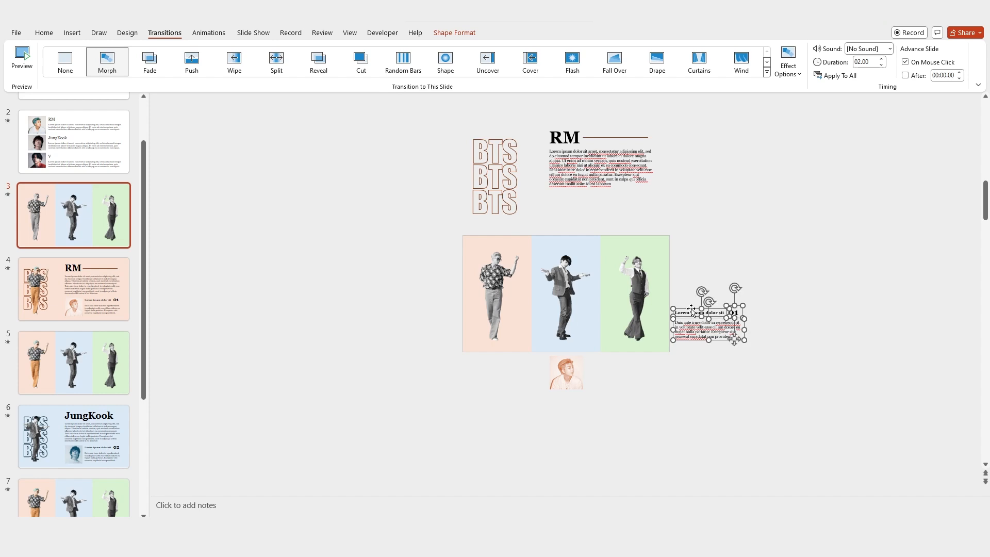
left_click_drag(620, 139, 717, 249)
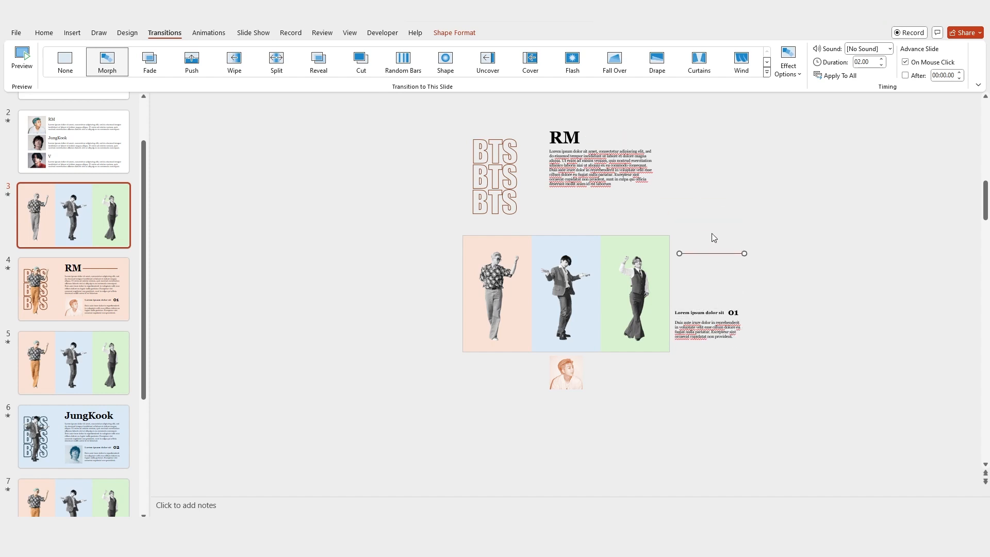
right_click(489, 237)
left_click(517, 368)
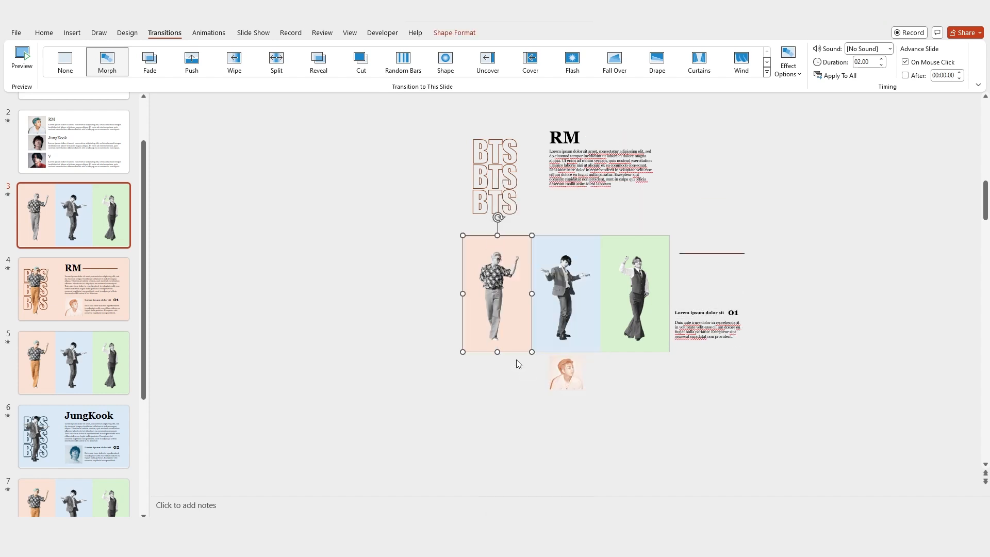
Step: Group the BTS lettering with RM's figure on slide 4 and preview the morph
left_click(10, 274)
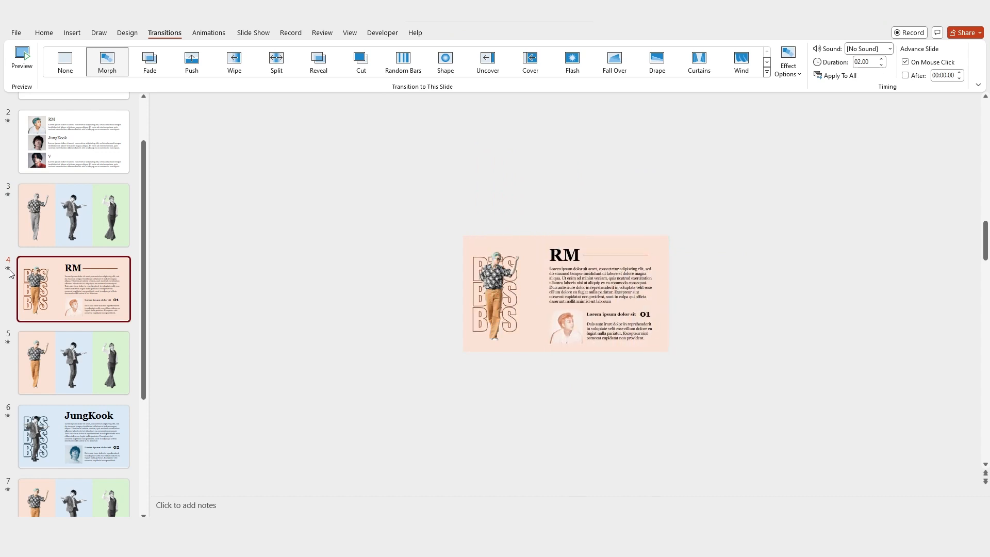
left_click(57, 235)
left_click_drag(448, 121, 544, 230)
left_click(24, 279)
left_click_drag(431, 224, 558, 338)
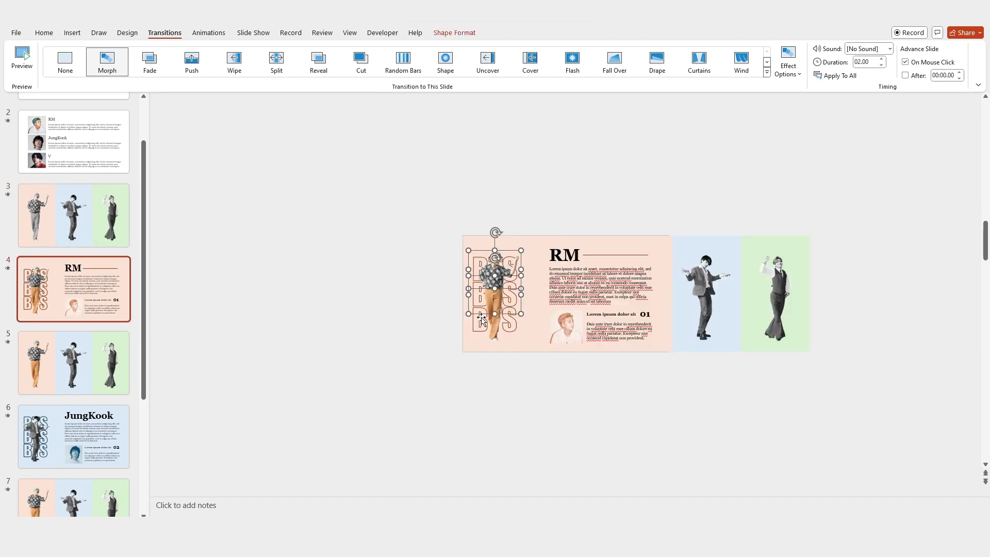
key("ctrl+g")
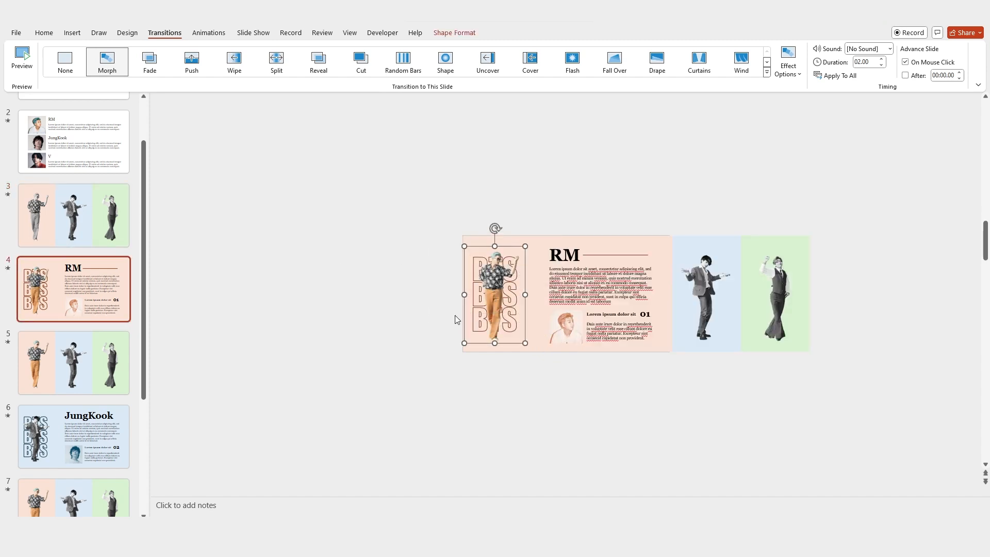
left_click(34, 222)
left_click(8, 268)
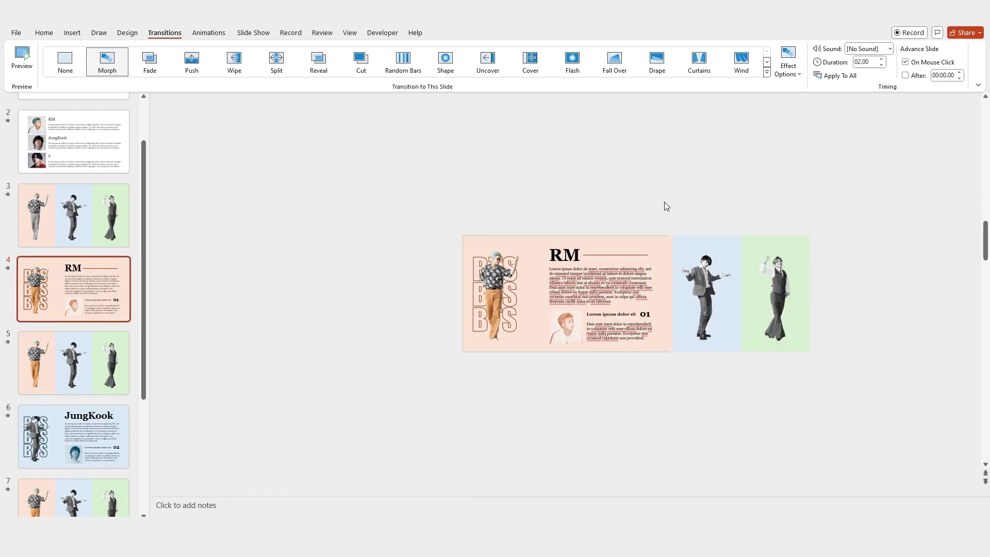
Step: Bring the blue and green panels to the front on the current slide and on slide 3
left_click_drag(664, 202, 831, 410)
right_click(719, 241)
left_click(772, 346)
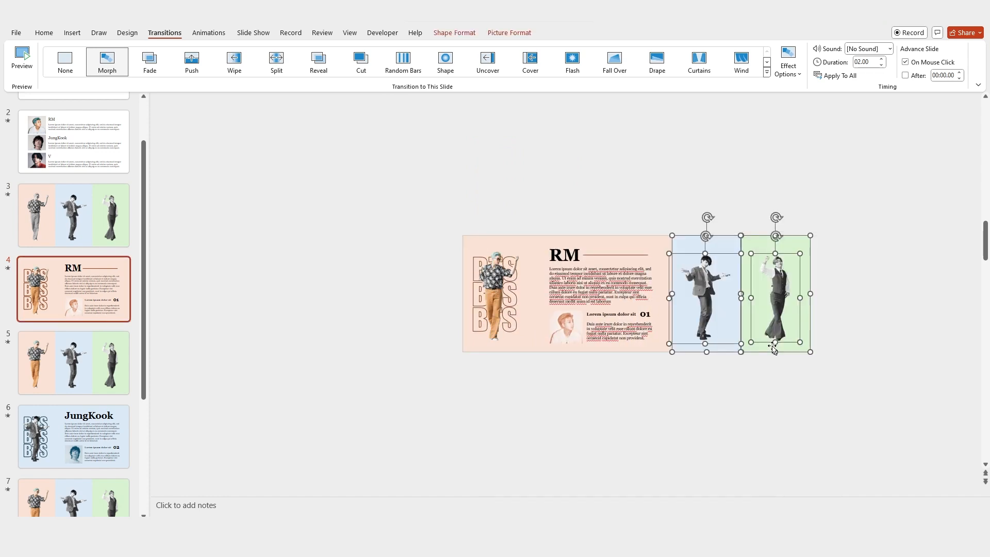
left_click(84, 242)
left_click_drag(681, 215, 523, 362)
right_click(548, 246)
left_click(586, 317)
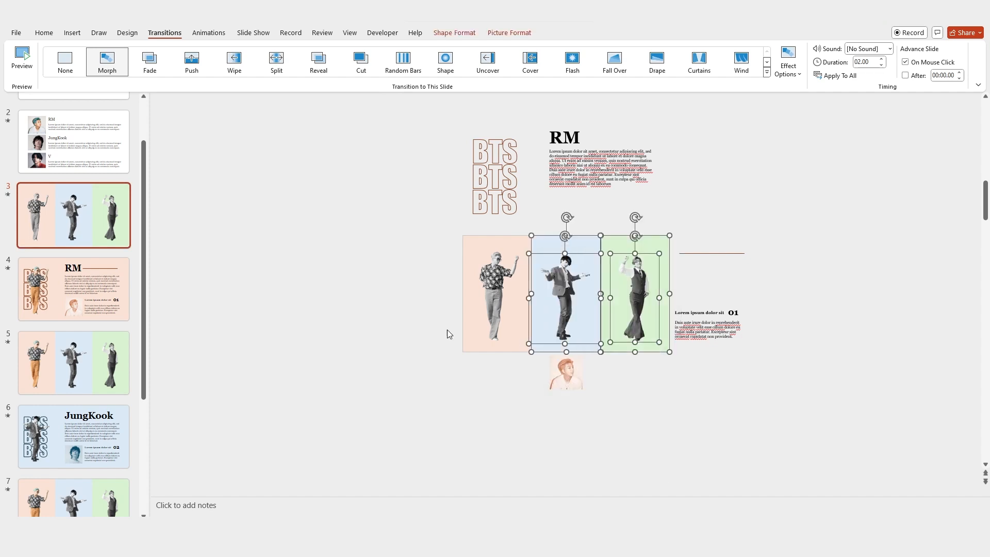
Step: Preview the Morph transitions into the RM slide, slide 5 and the JungKook slide
left_click(11, 271)
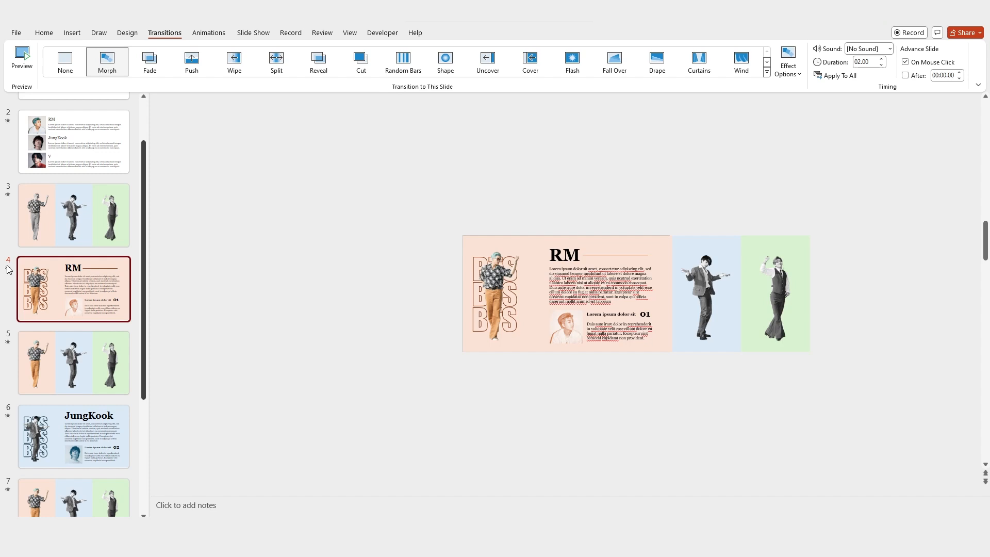
left_click(10, 346)
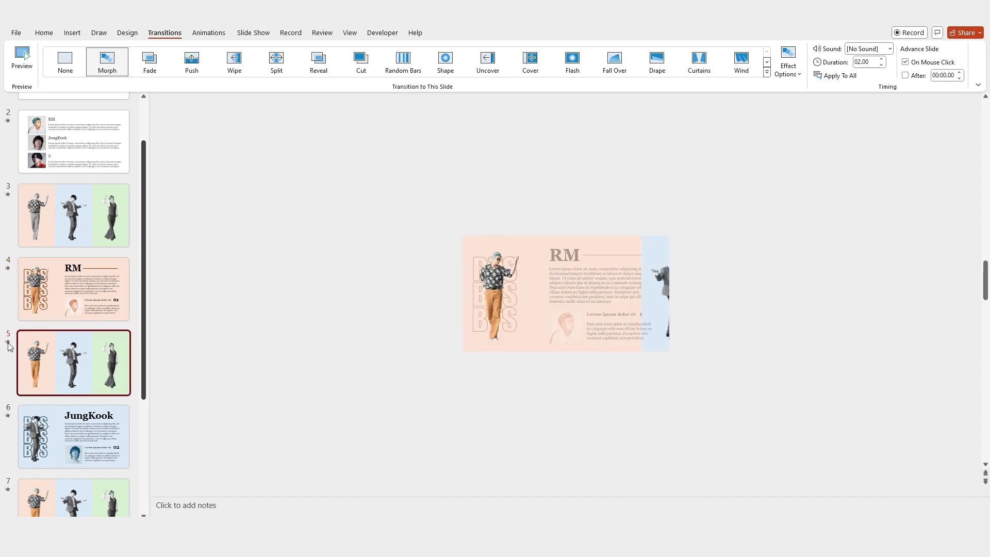
left_click(10, 419)
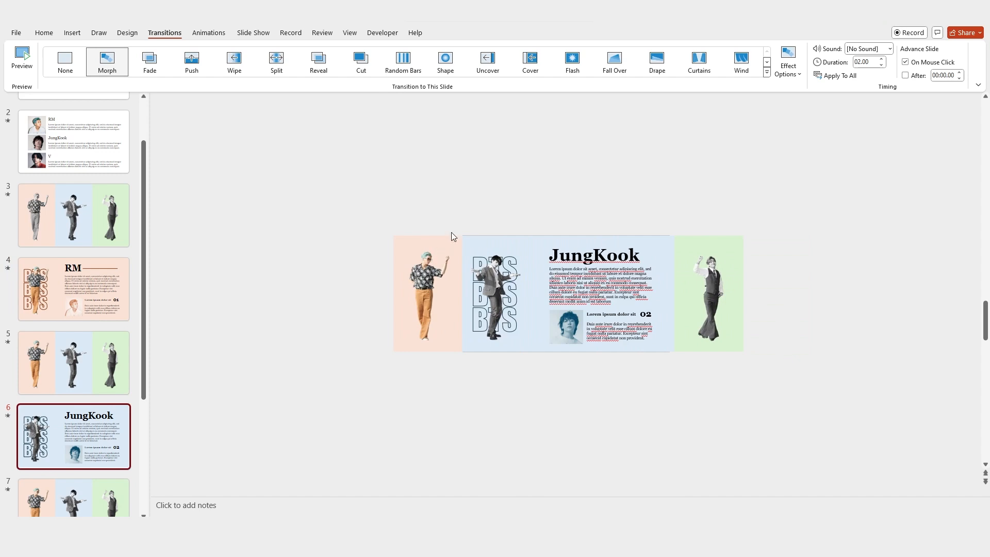
Step: Group the BTS lettering with the member figure and paste the group onto slide 5
left_click_drag(433, 205, 571, 340)
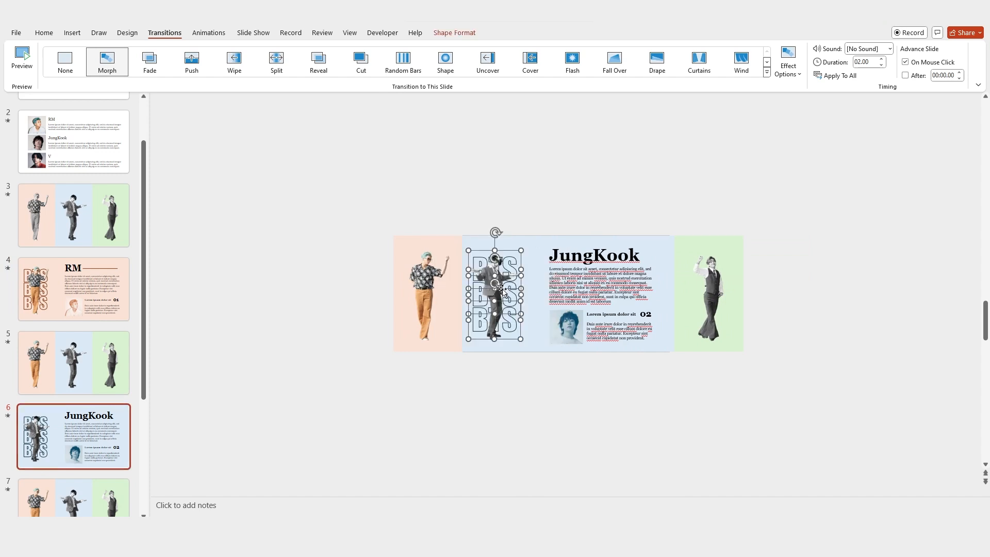
key("ctrl+g")
key("ctrl+c")
left_click(74, 362)
key("ctrl+v")
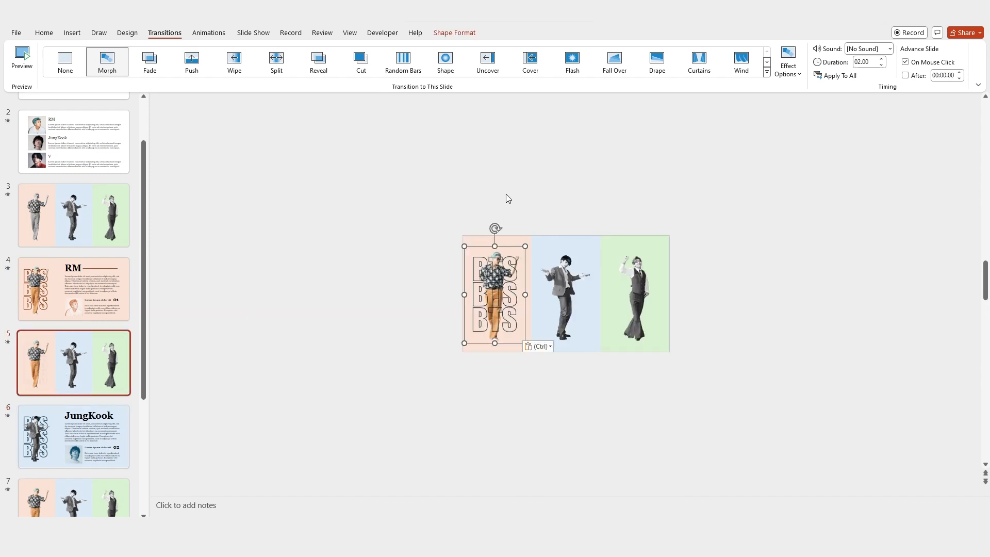